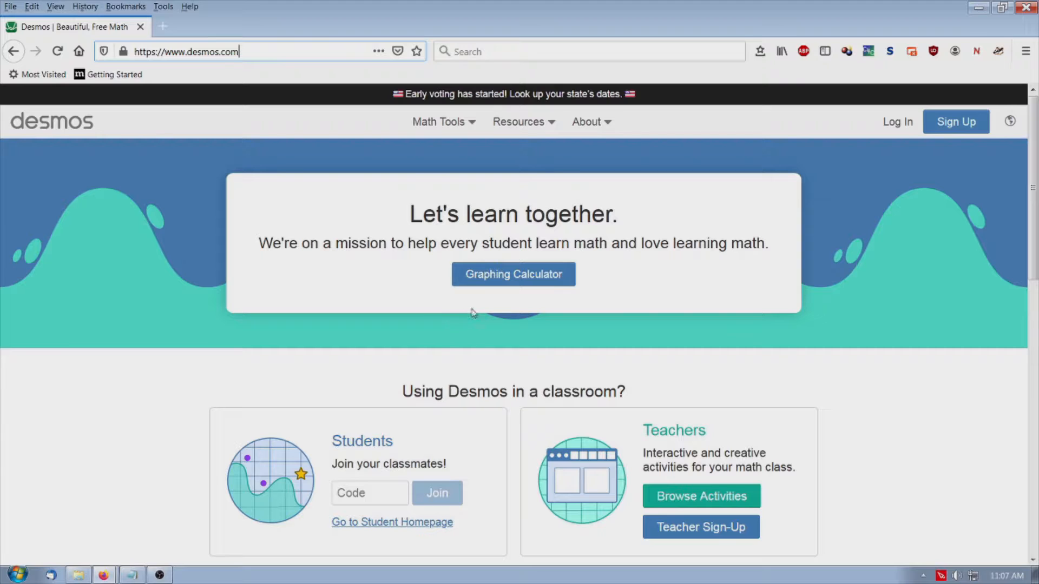
Open the graphing calculator and graph the line y = x + 5 as the first expression
{"action": "left_click", "coordinate": [504, 276]}
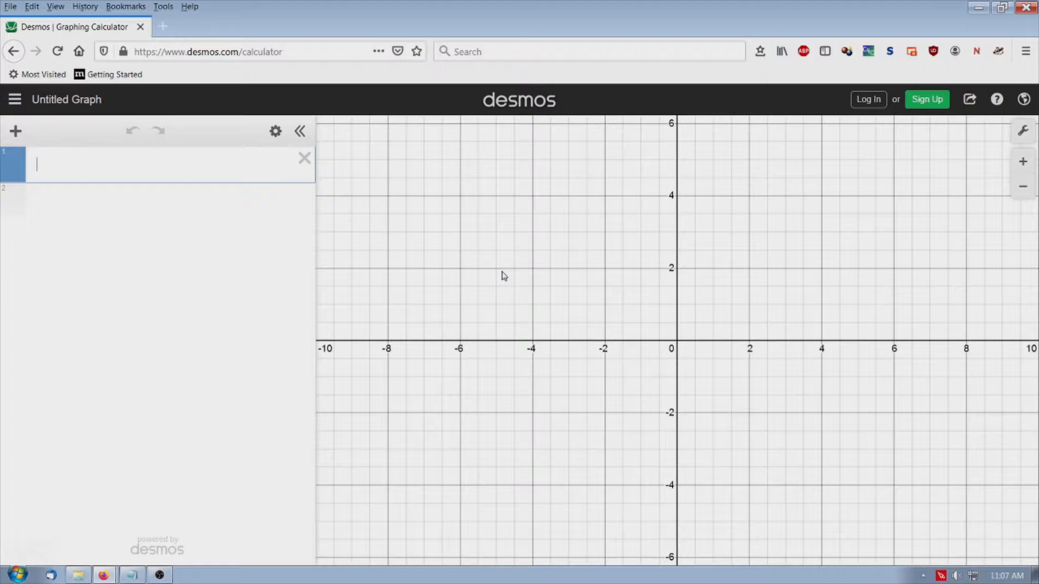
{"action": "left_click", "coordinate": [141, 167]}
{"action": "type", "text": "y "}
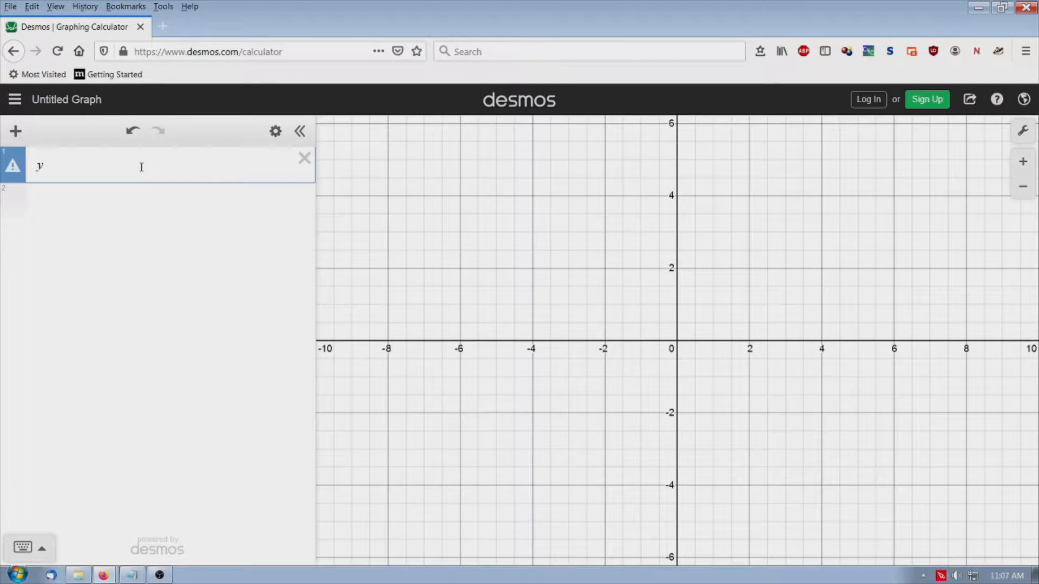
{"action": "type", "text": "= x "}
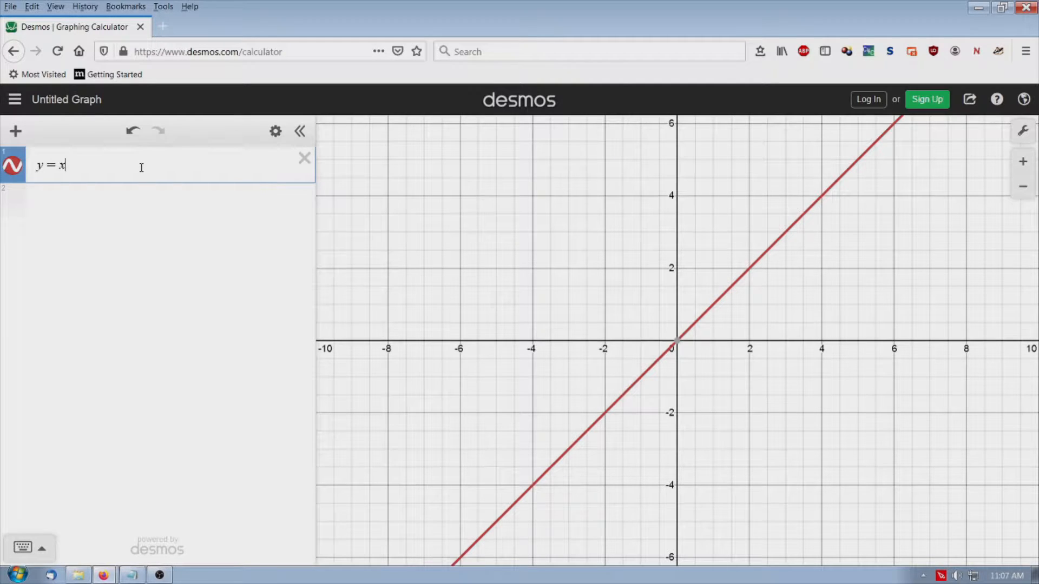
{"action": "type", "text": "+ "}
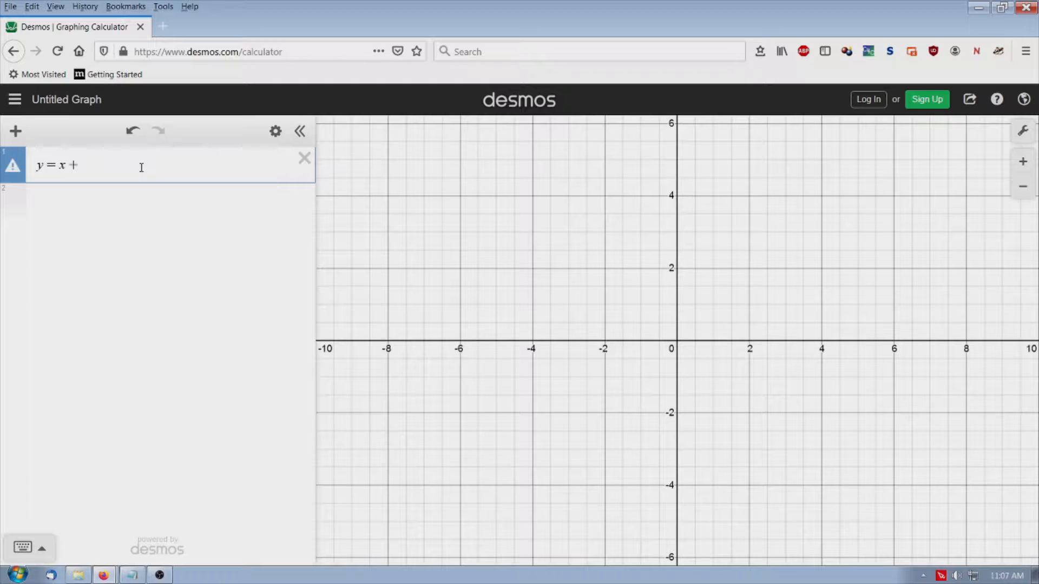
{"action": "type", "text": "5"}
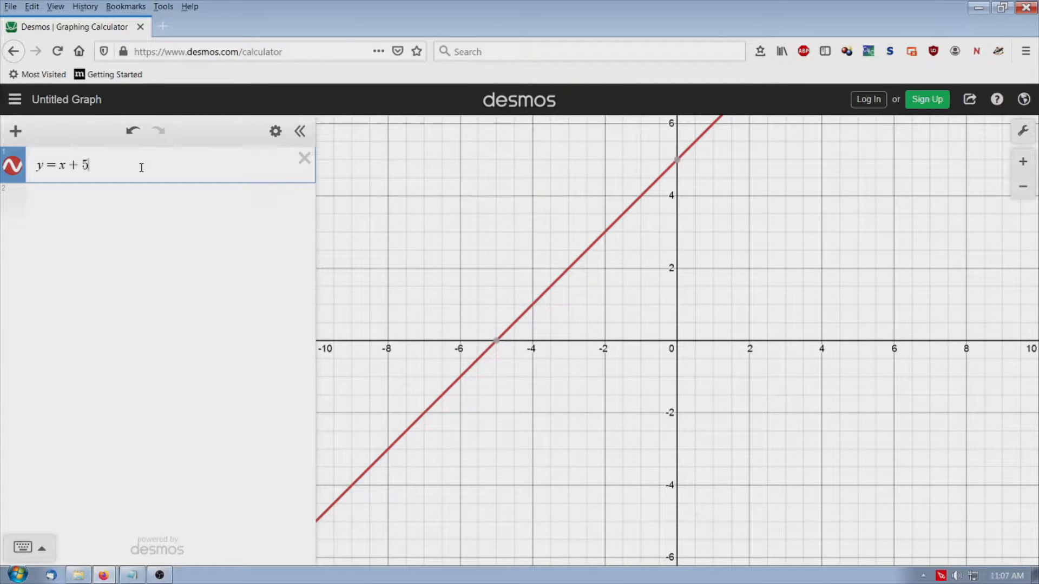
Add a second expression, a = 2x + 3, below the first one
{"action": "key", "text": "Return"}
{"action": "type", "text": "d"}
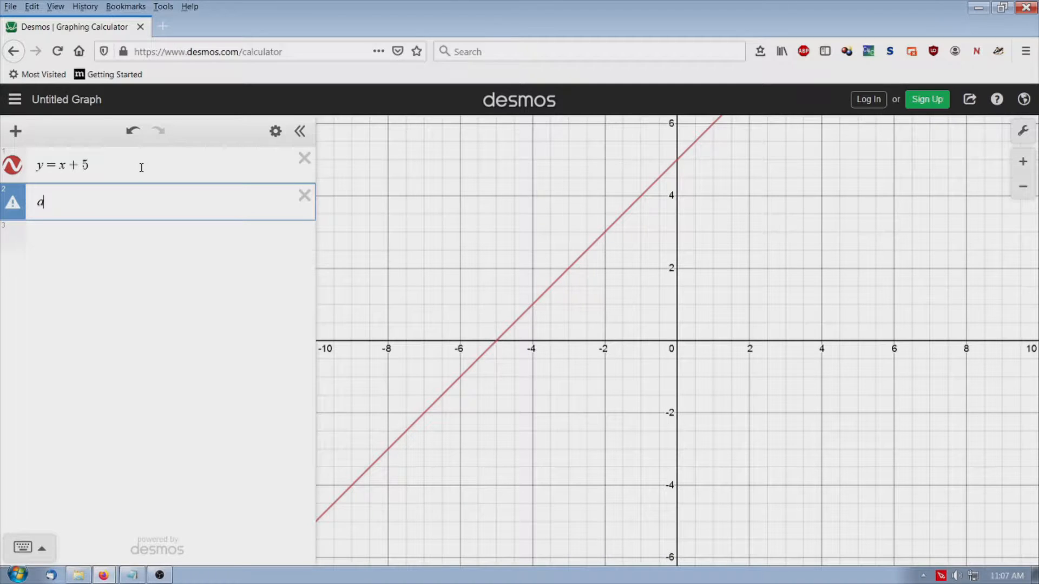
{"action": "type", "text": "=2x"}
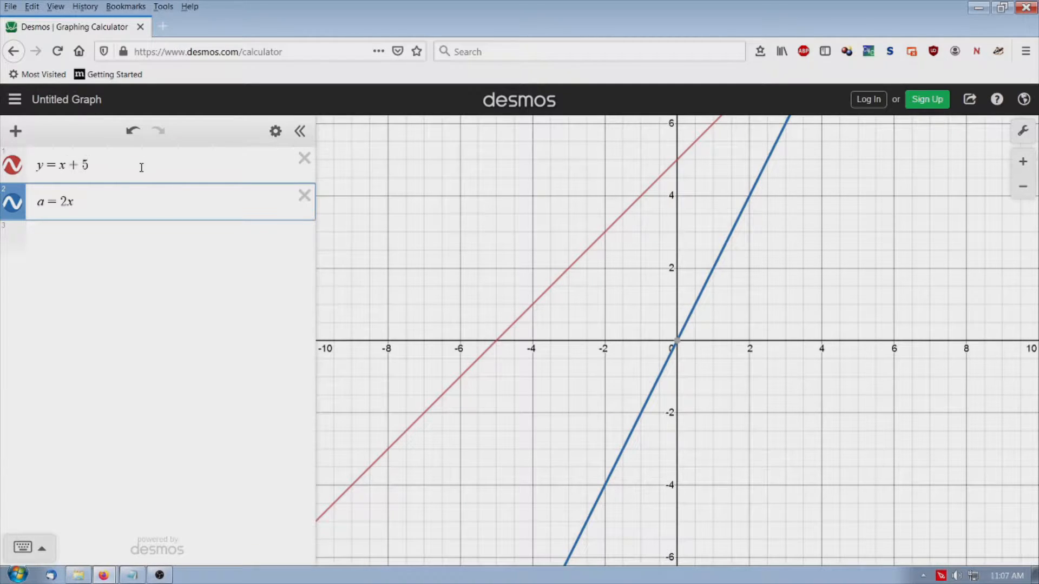
{"action": "type", "text": "+"}
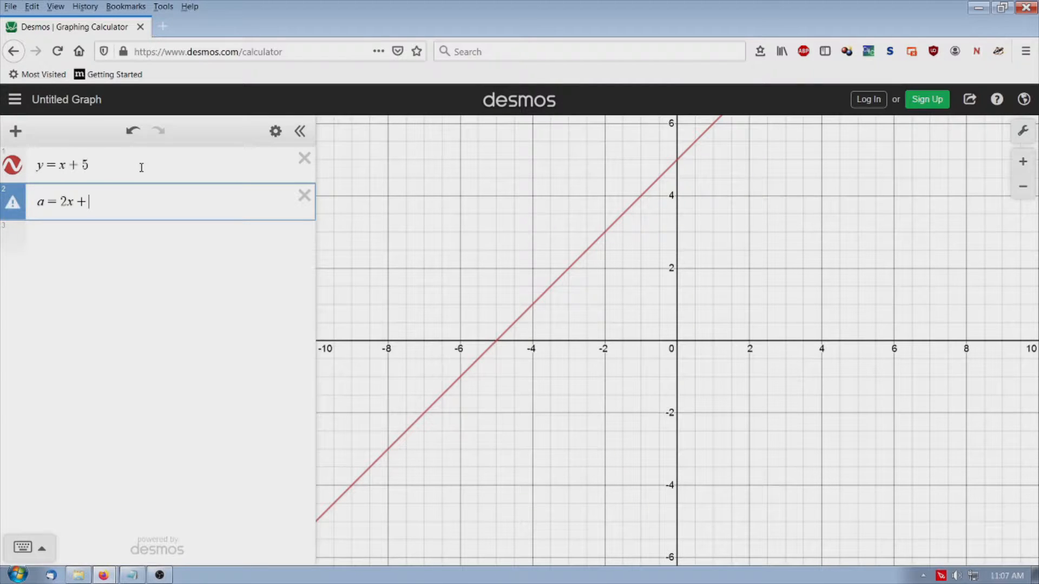
{"action": "type", "text": "3"}
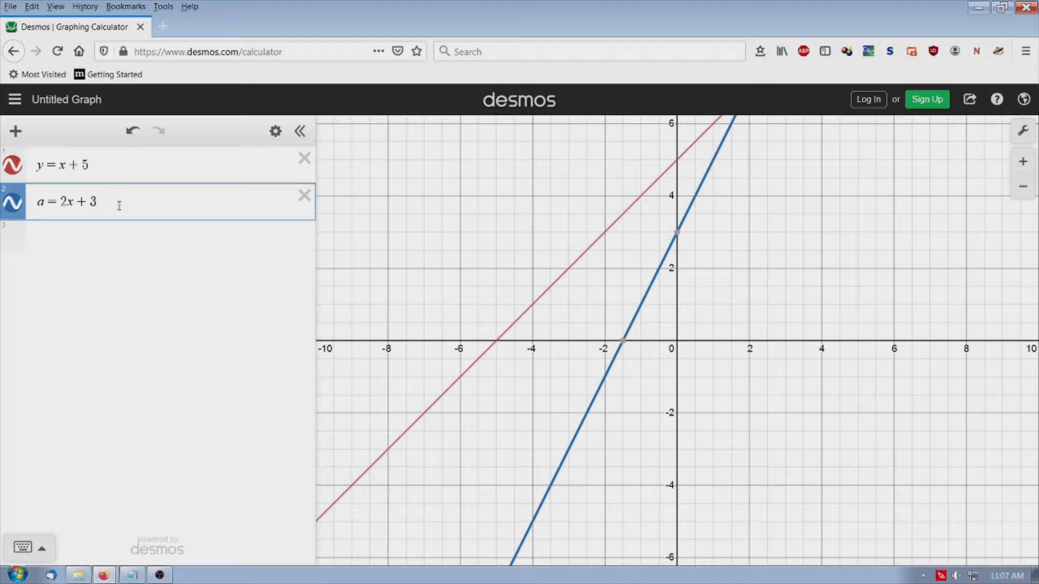
Add the parabola y = x^2 + 2 as the third expression
{"action": "left_click", "coordinate": [92, 234]}
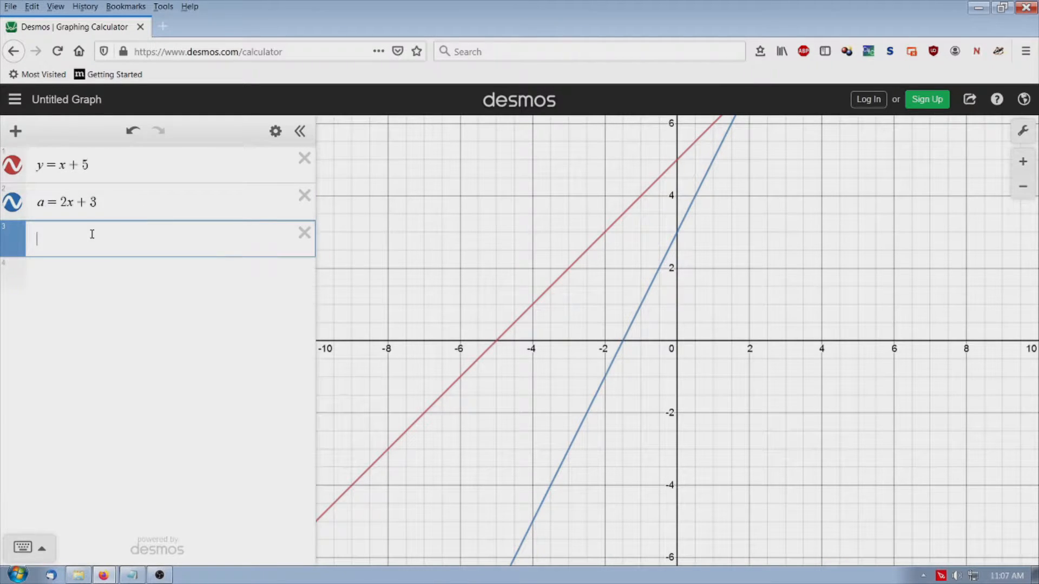
{"action": "type", "text": "y=x"}
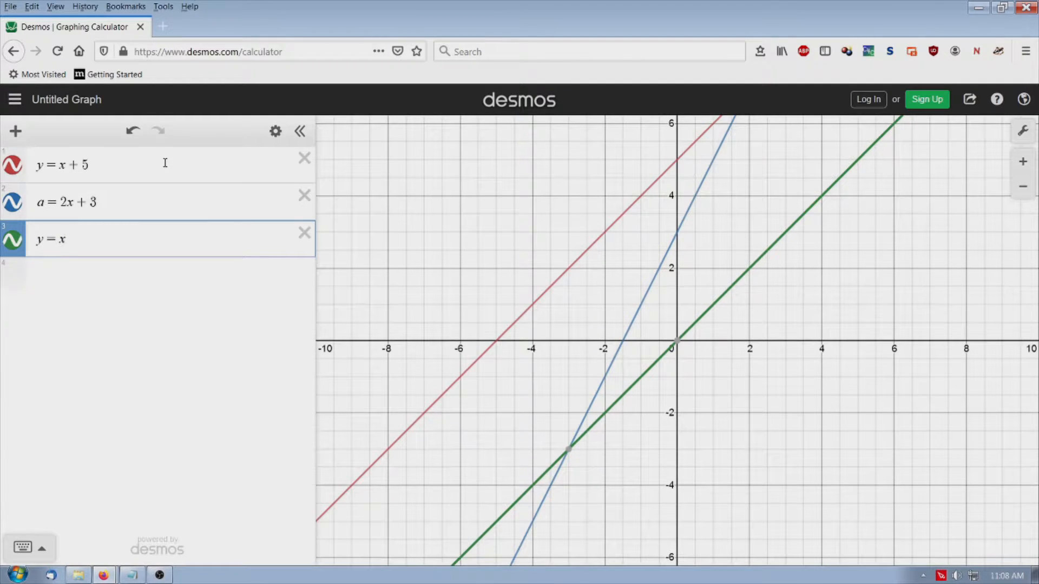
{"action": "type", "text": "^2"}
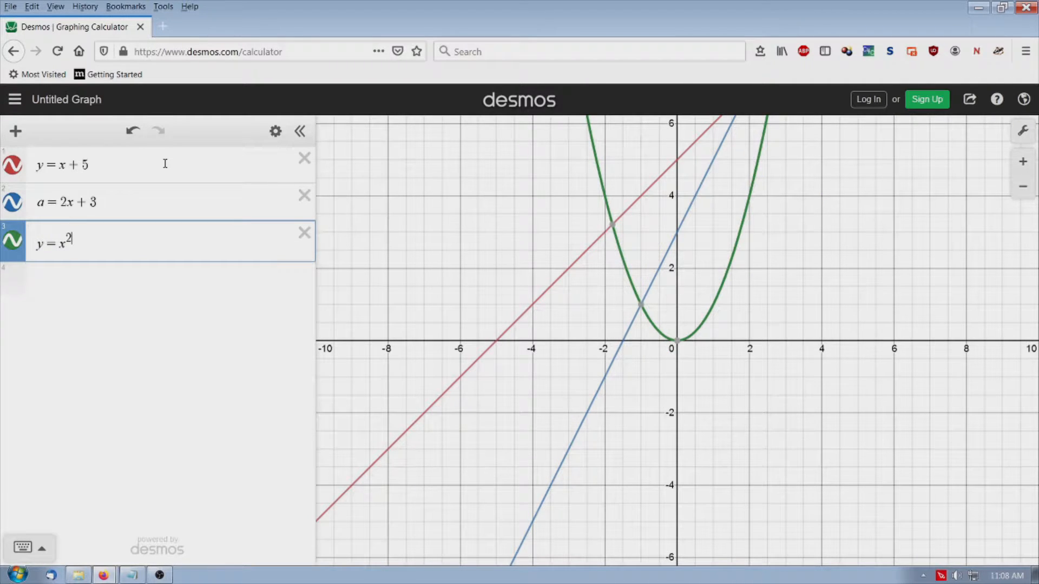
{"action": "type", "text": "+9"}
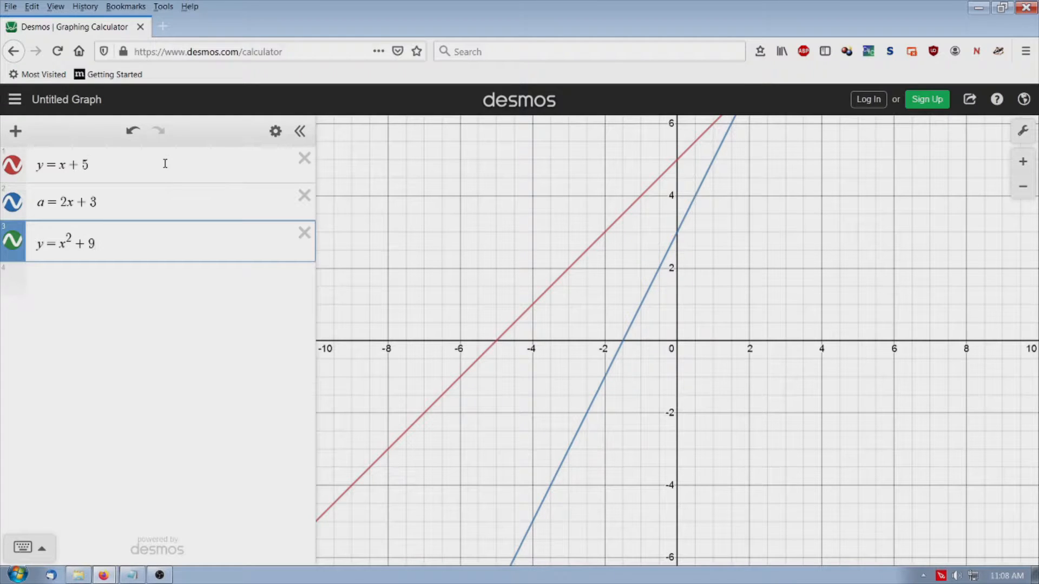
{"action": "key", "text": "BackSpace"}
{"action": "type", "text": "2"}
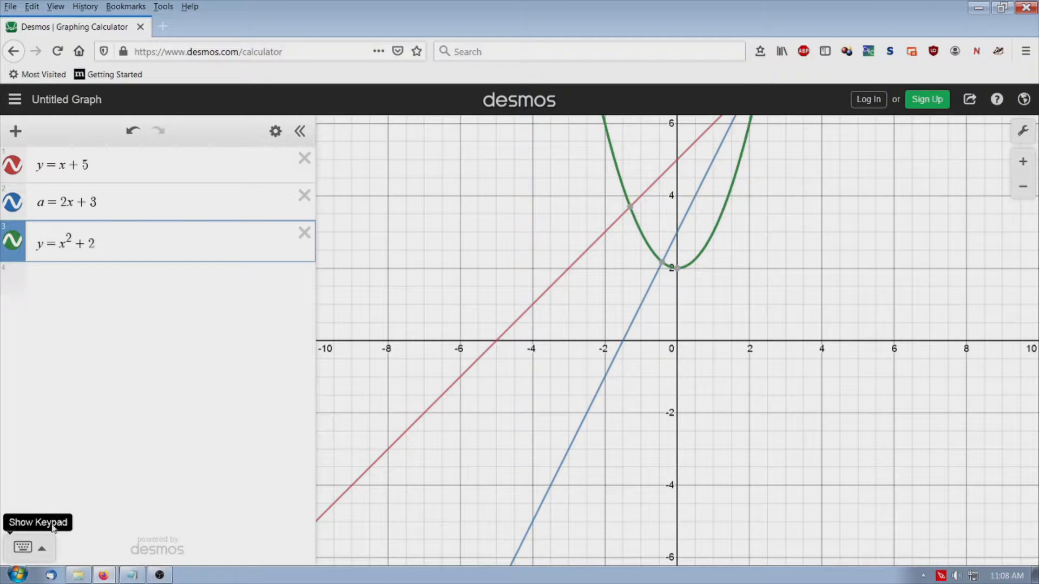
Show the on-screen keypad and graph y = x^3 as the fourth expression, using the keypad's general exponent
{"action": "left_click", "coordinate": [43, 552]}
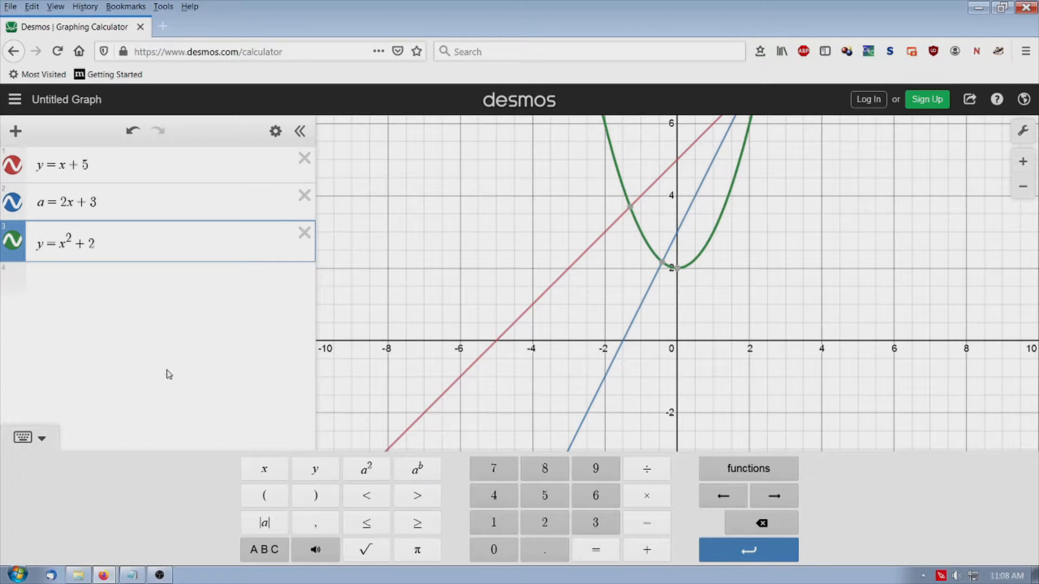
{"action": "left_click", "coordinate": [91, 278]}
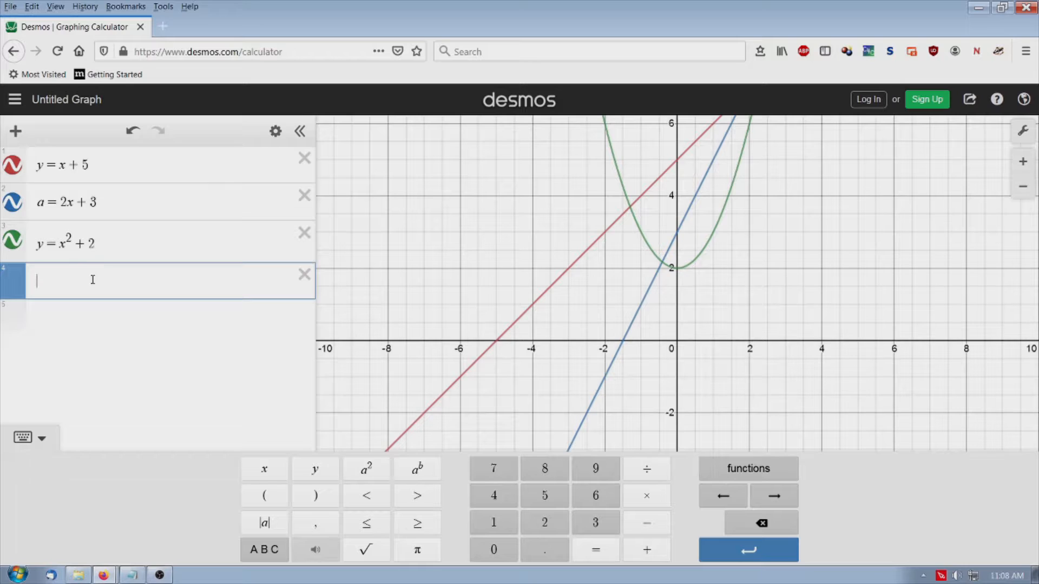
{"action": "type", "text": "y="}
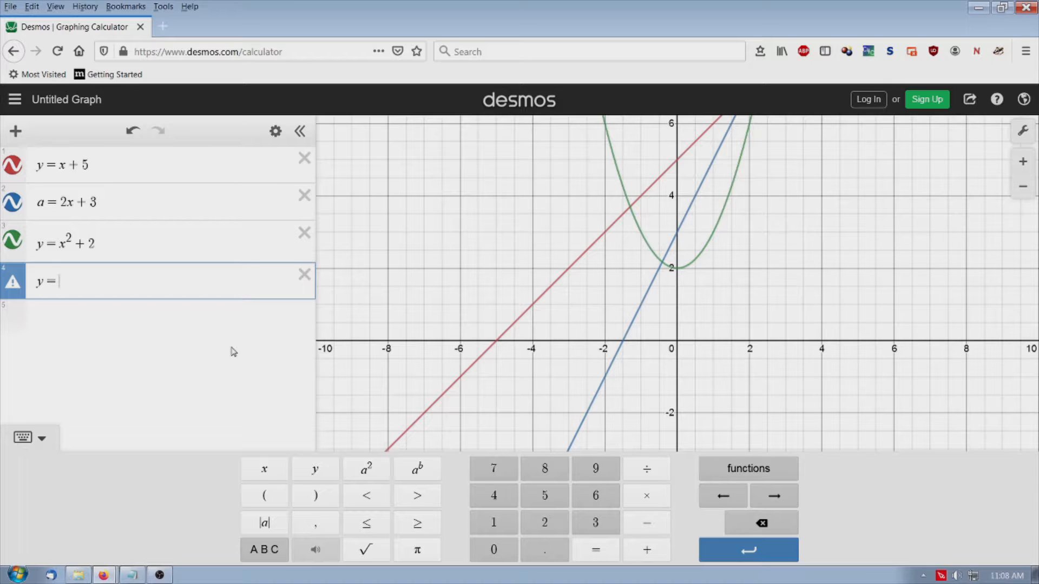
{"action": "type", "text": "x"}
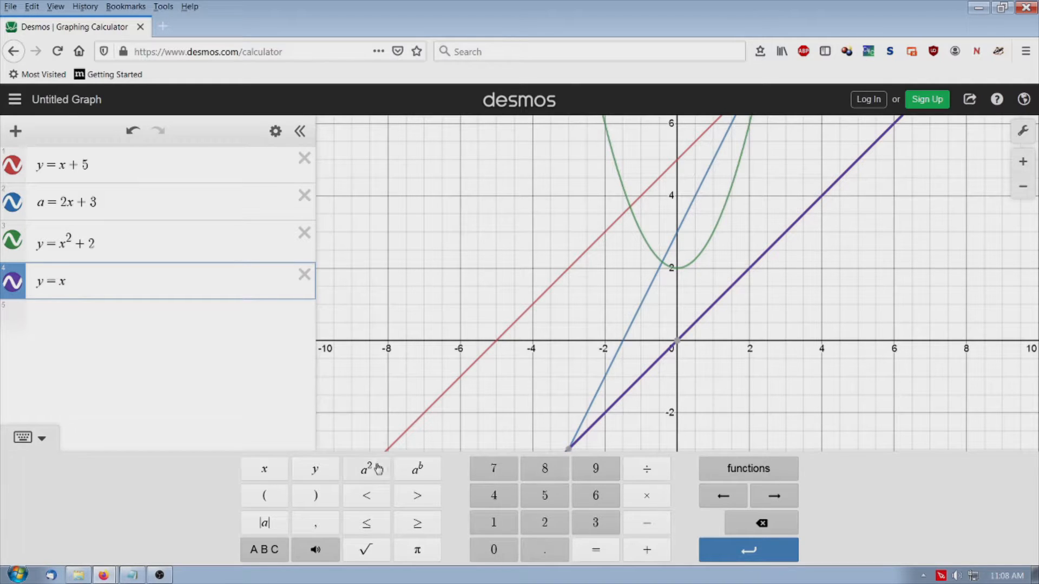
{"action": "left_click", "coordinate": [421, 471]}
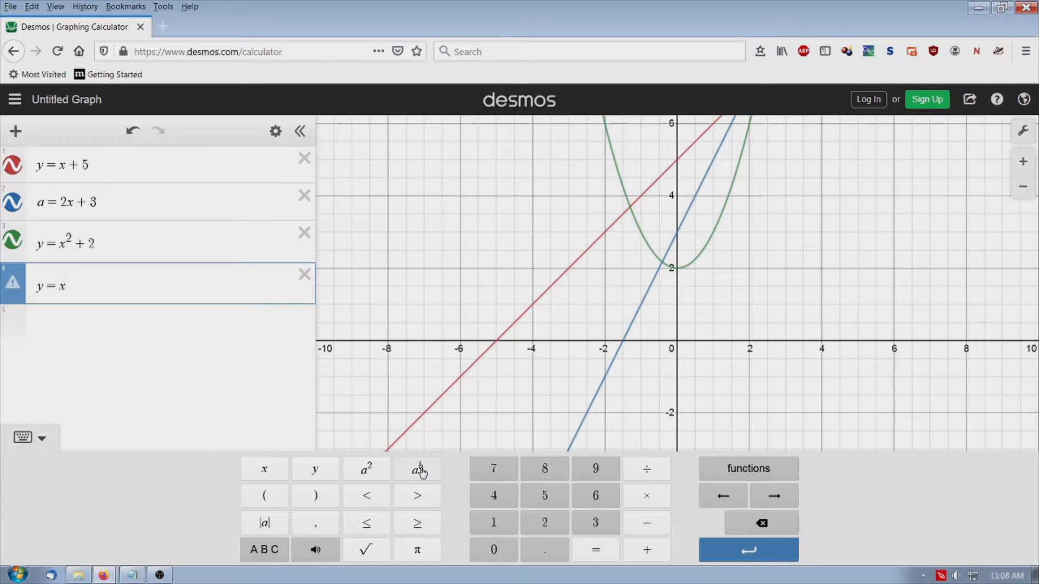
{"action": "type", "text": "3"}
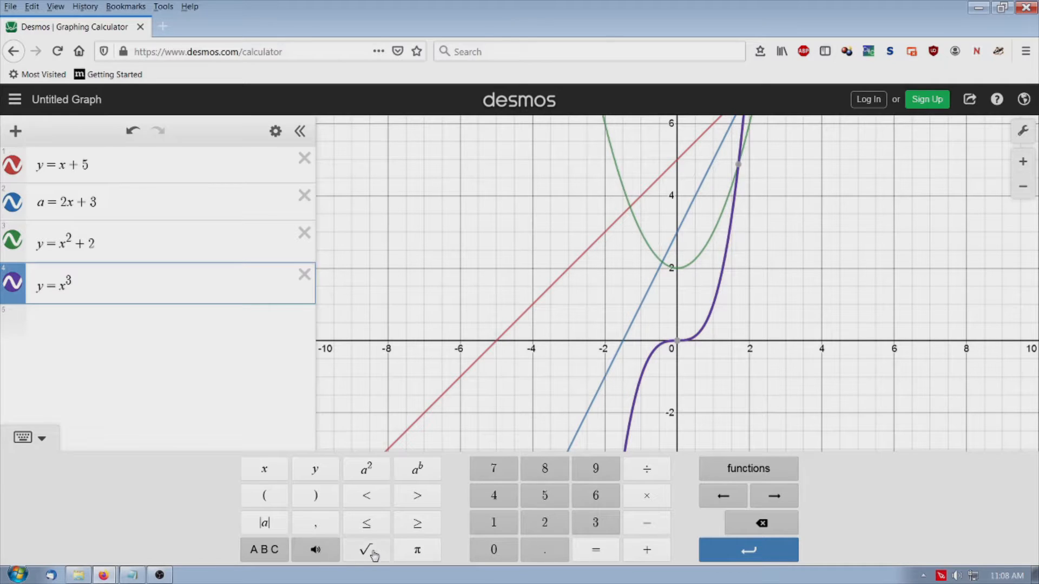
Examine the keypad's available functions in the Stats, Dist, Misc and Trig categories, then close the list
{"action": "left_click", "coordinate": [752, 471]}
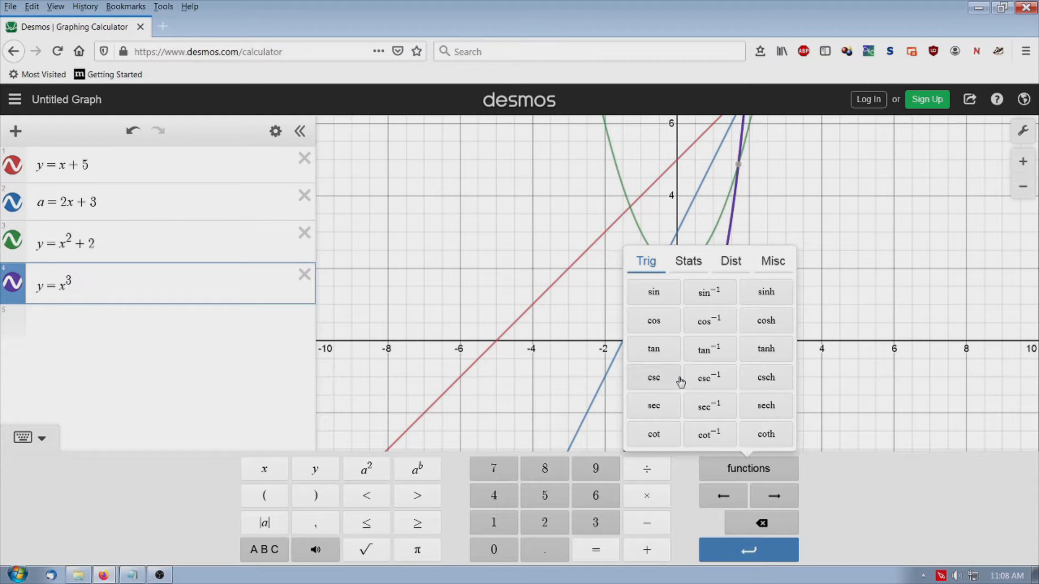
{"action": "left_click", "coordinate": [686, 268]}
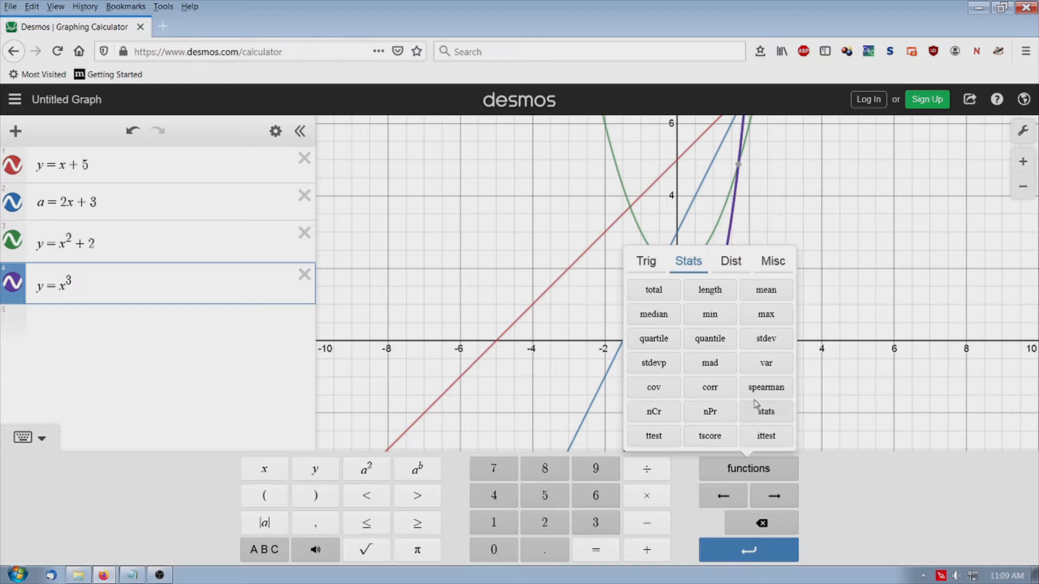
{"action": "left_click", "coordinate": [727, 262]}
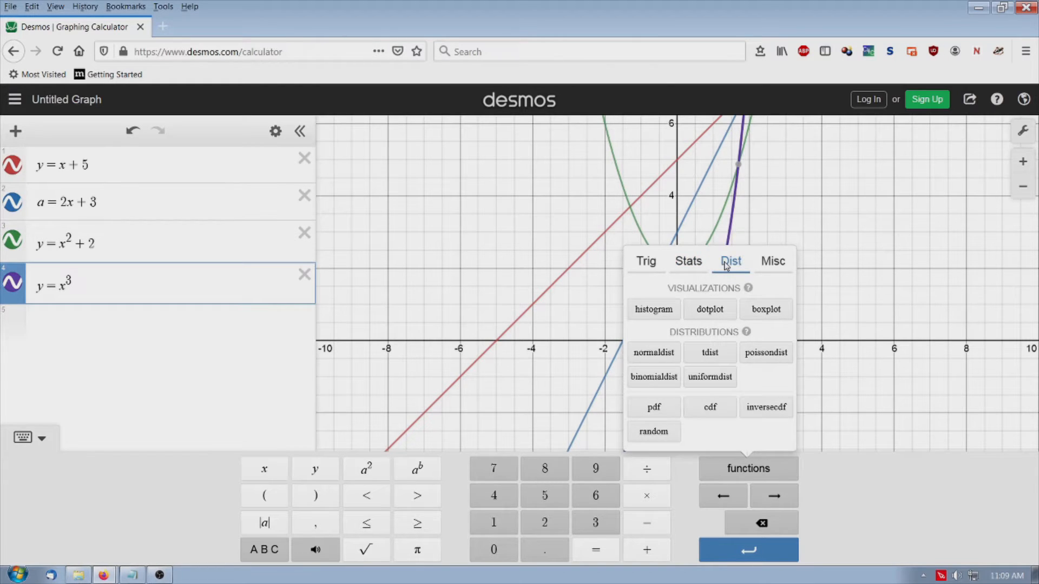
{"action": "left_click", "coordinate": [774, 263]}
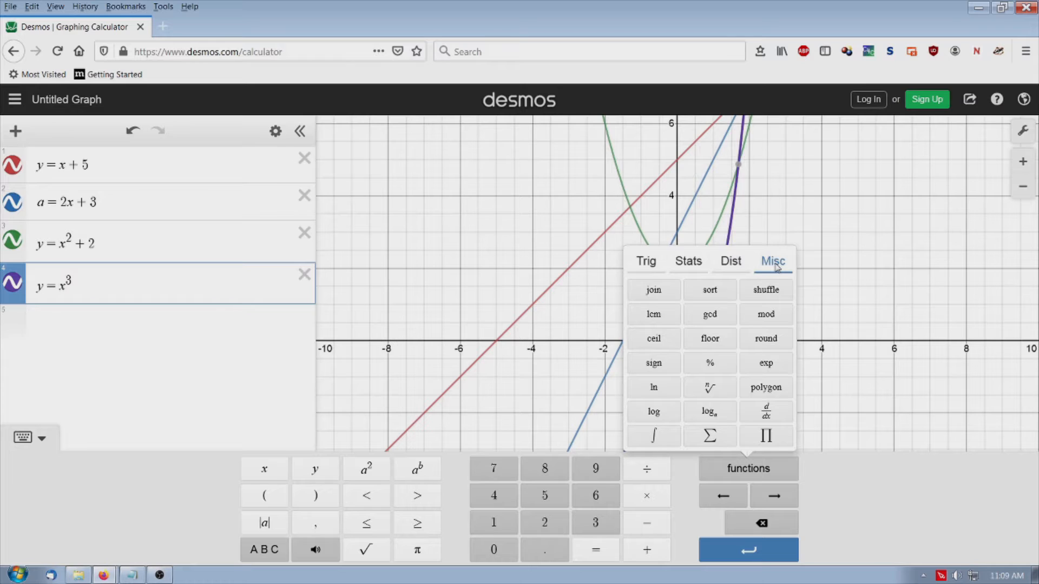
{"action": "left_click", "coordinate": [648, 264]}
{"action": "left_click", "coordinate": [733, 475]}
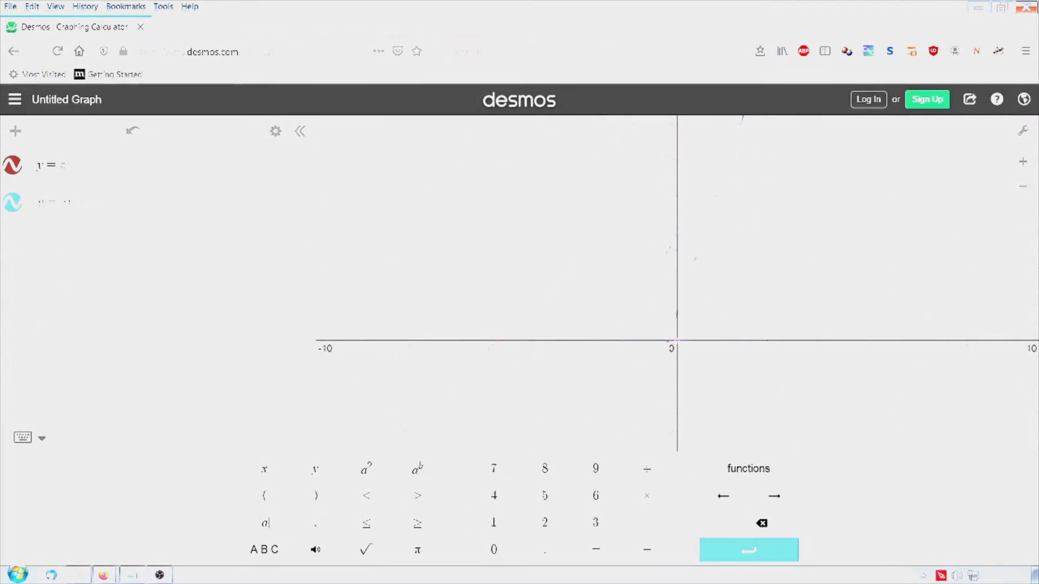
Complete the second equation as y = -2x + 1
{"action": "type", "text": "x "}
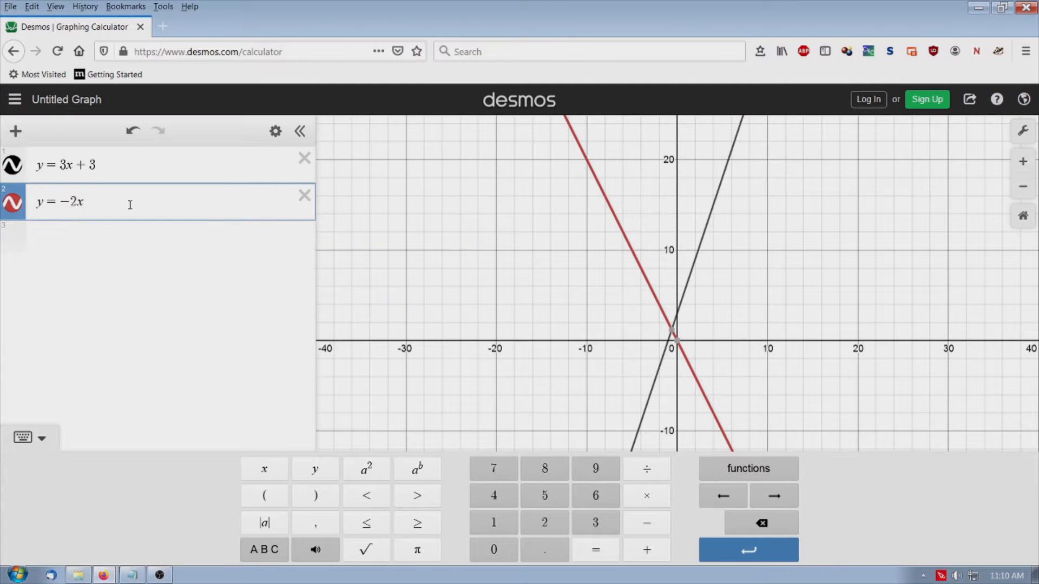
{"action": "type", "text": "+ 1"}
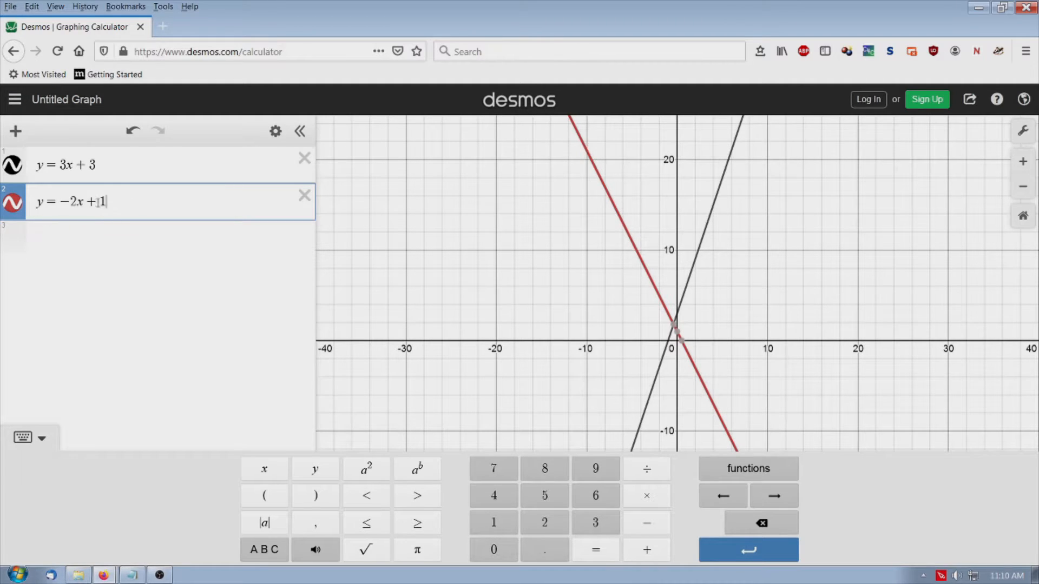
Show the coordinates of the two lines' intersection and the red line's axis intercepts, and inspect the black line's x-intercept
{"action": "left_click", "coordinate": [673, 324]}
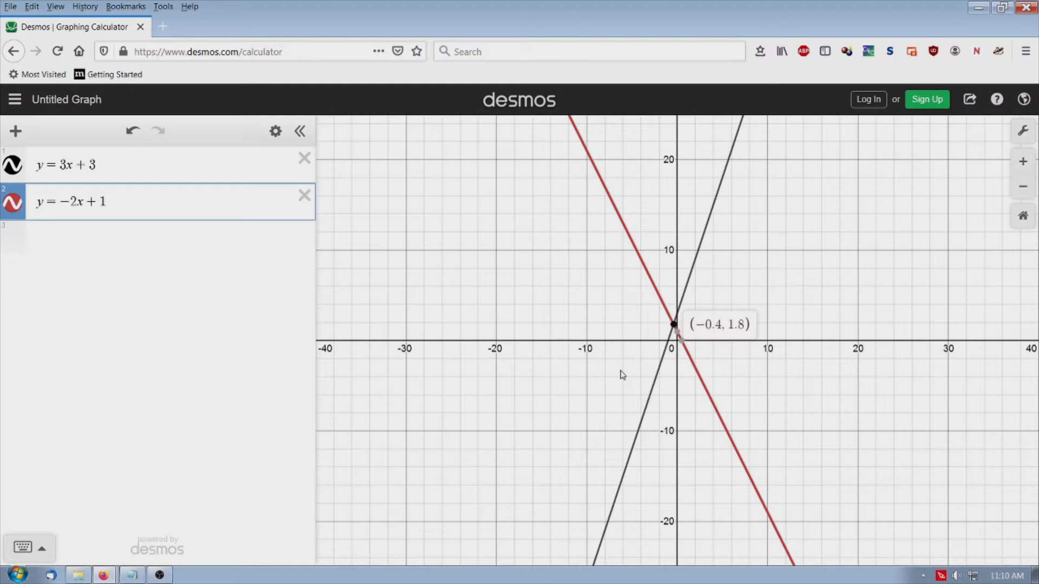
{"action": "left_click", "coordinate": [1023, 164]}
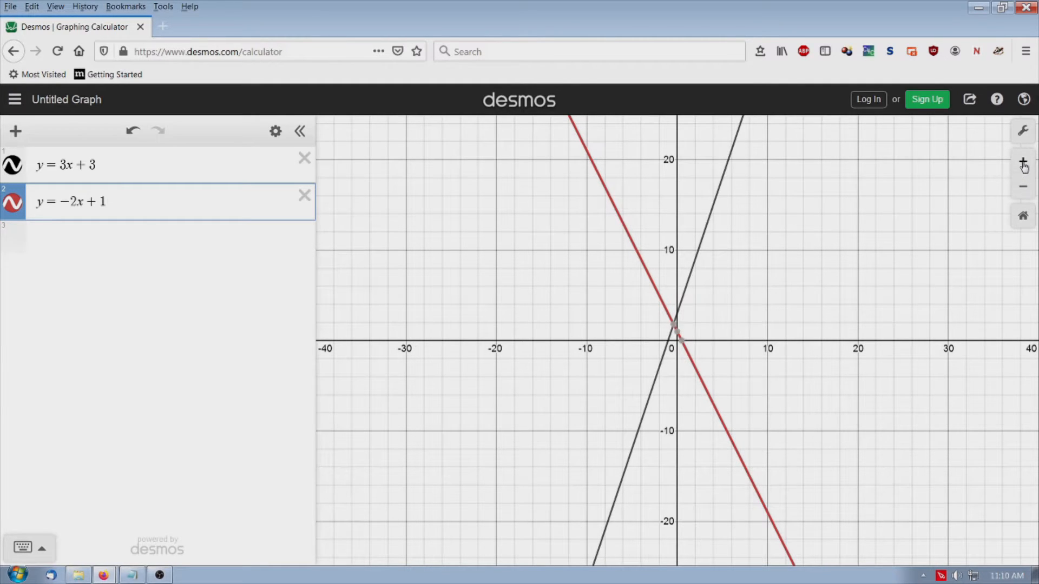
{"action": "left_click", "coordinate": [1023, 164]}
{"action": "left_click", "coordinate": [1023, 164]}
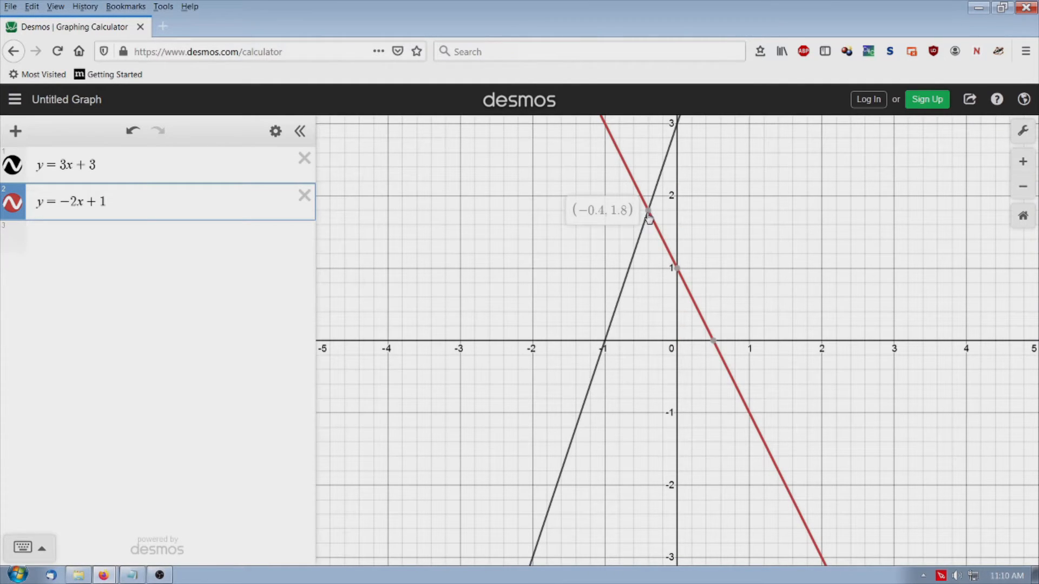
{"action": "left_click", "coordinate": [648, 216]}
{"action": "mouse_move", "coordinate": [677, 268]}
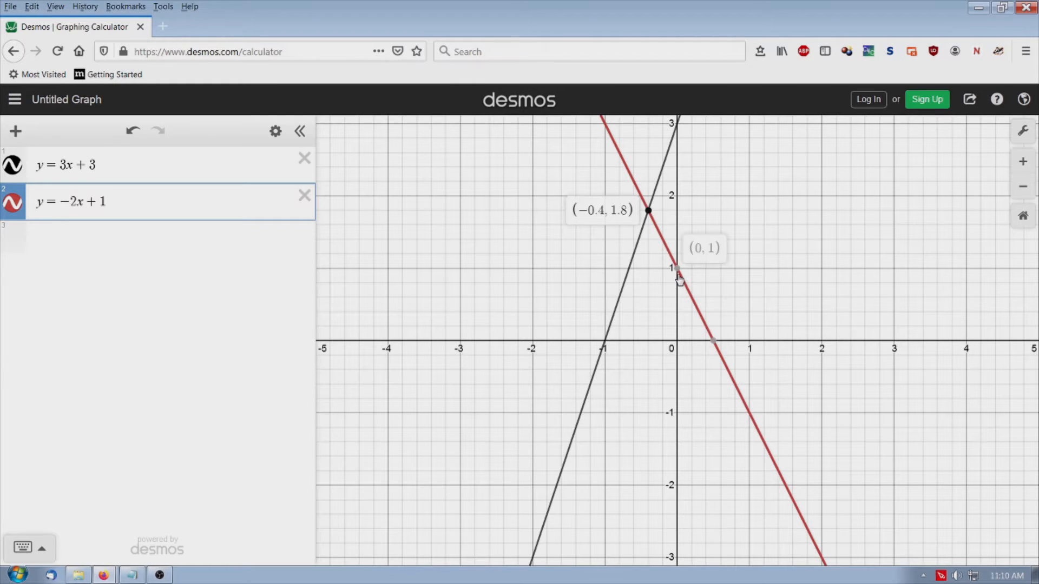
{"action": "left_click", "coordinate": [677, 269]}
{"action": "left_click", "coordinate": [713, 340]}
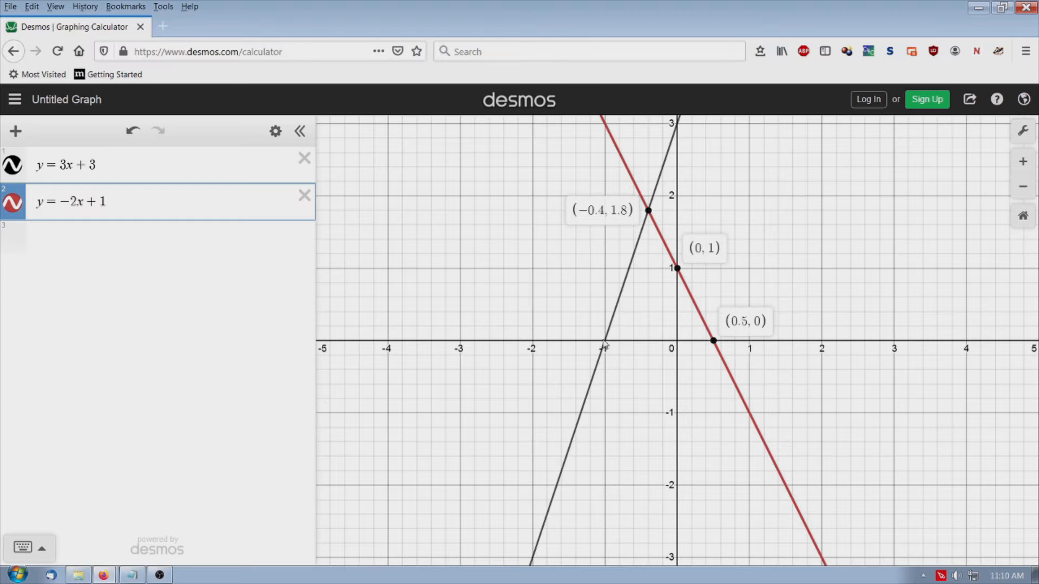
{"action": "left_click", "coordinate": [604, 341]}
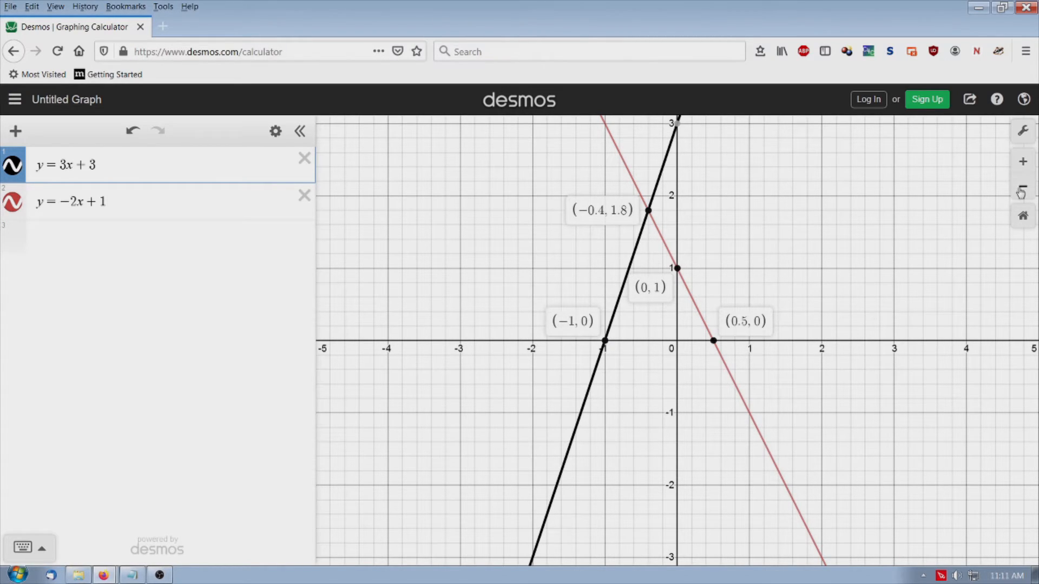
Restore the default zoom of the graph and calculate 25/2 as the third expression
{"action": "left_click", "coordinate": [1022, 218]}
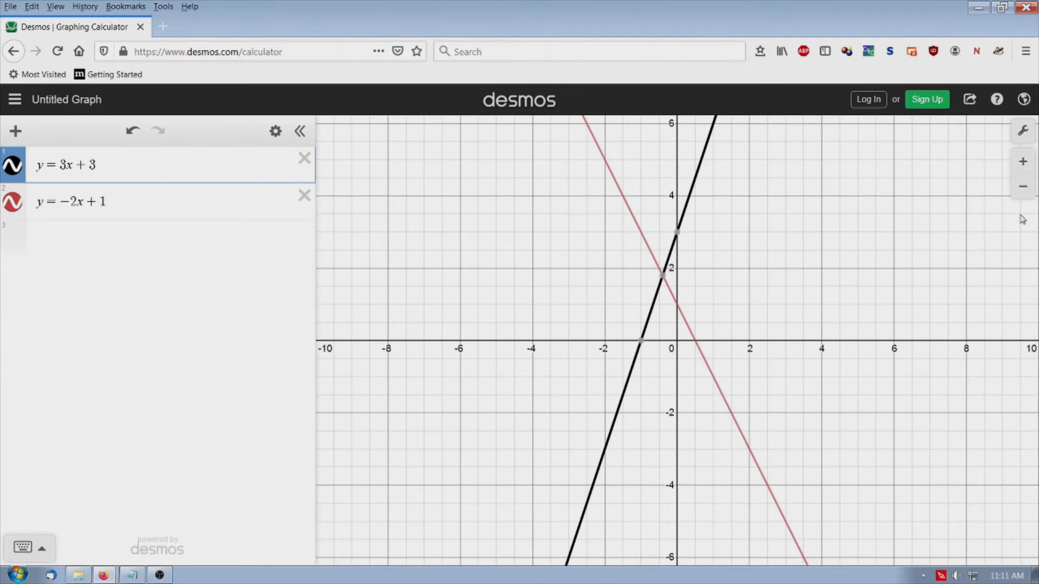
{"action": "left_click", "coordinate": [69, 234]}
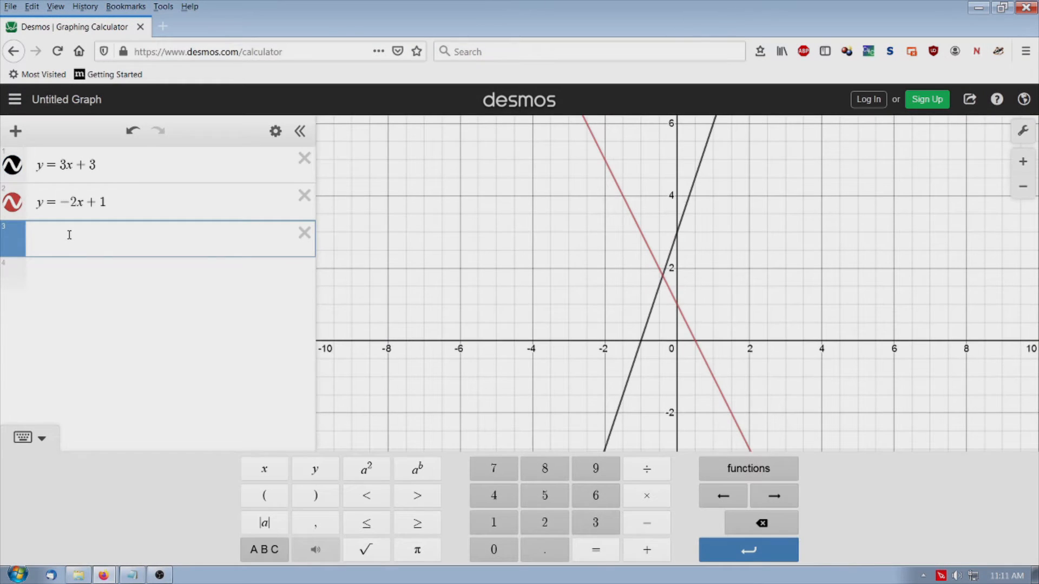
{"action": "type", "text": "25/2"}
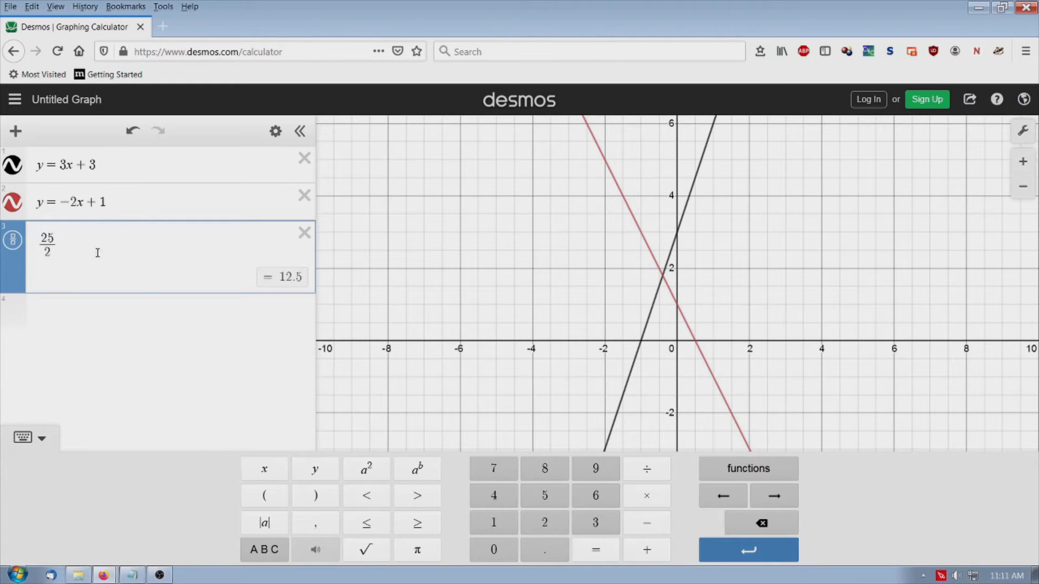
Calculate 2^2 + 25 - 13 + (14/7) as the fourth expression, using the keypad's square function for the first term
{"action": "left_click", "coordinate": [67, 313]}
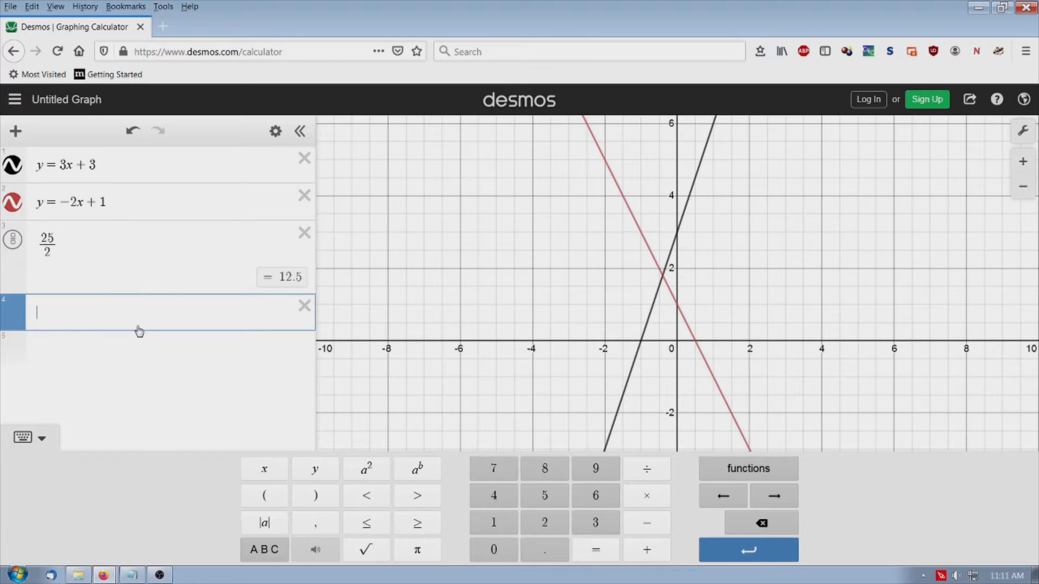
{"action": "type", "text": "2"}
{"action": "left_click", "coordinate": [366, 470]}
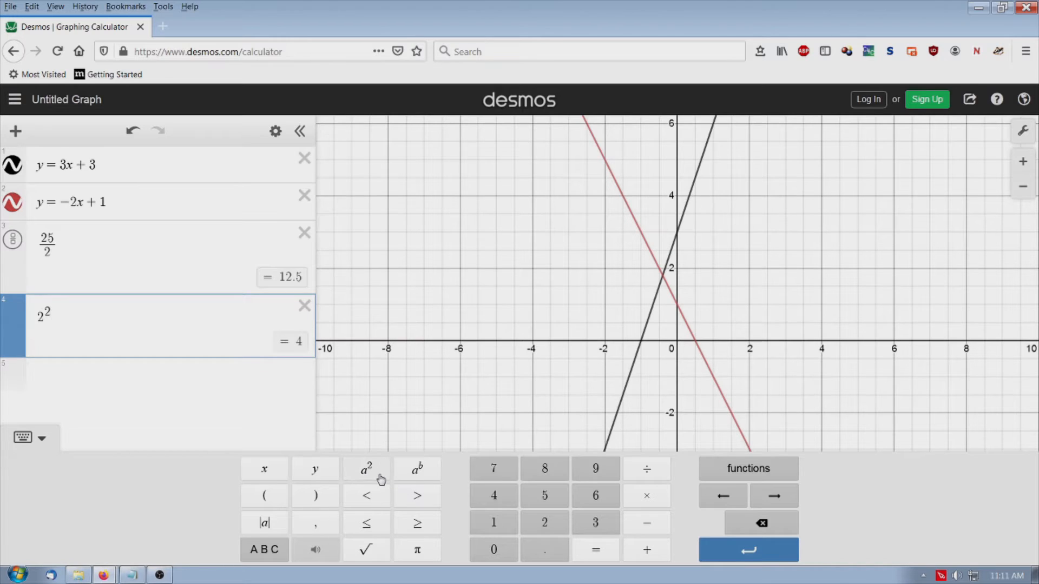
{"action": "key", "text": "Right"}
{"action": "type", "text": "+25"}
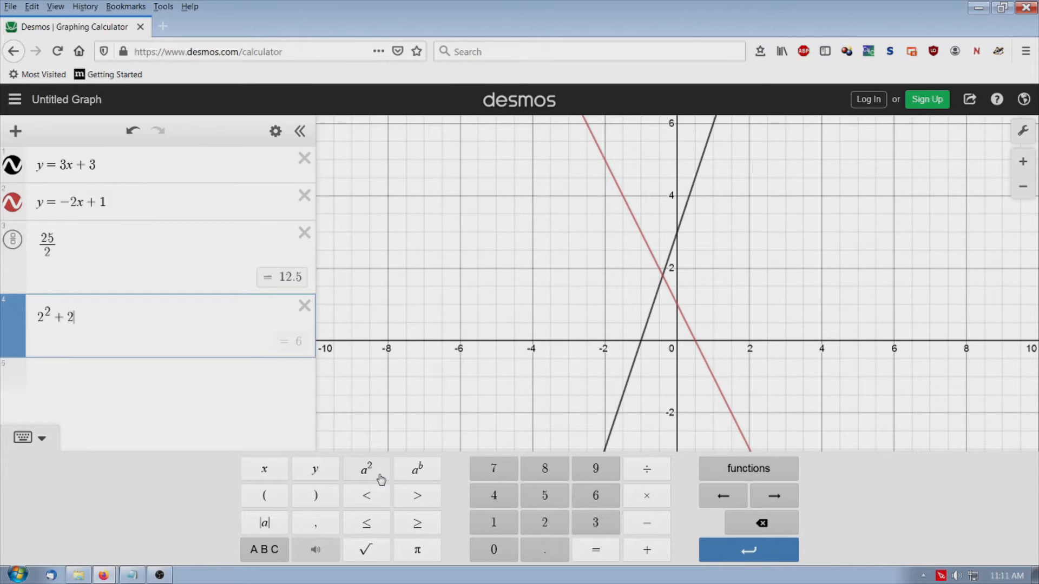
{"action": "type", "text": "-13"}
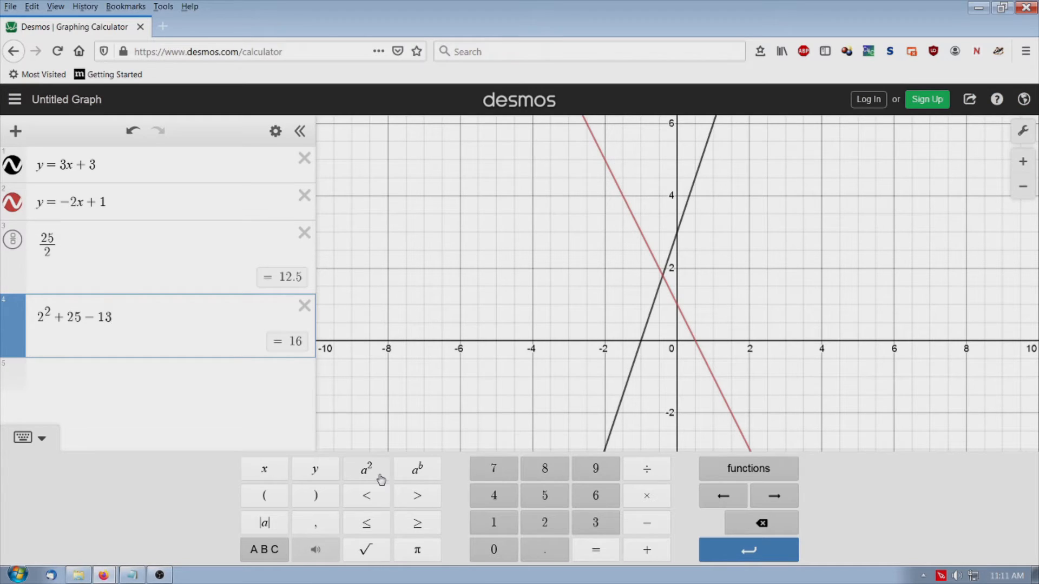
{"action": "type", "text": "+"}
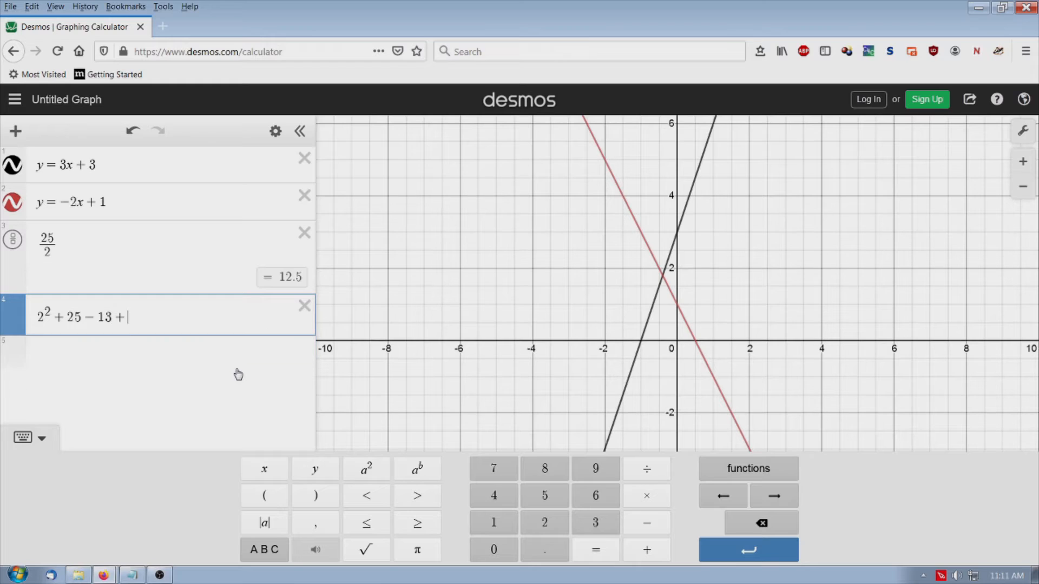
{"action": "type", "text": "("}
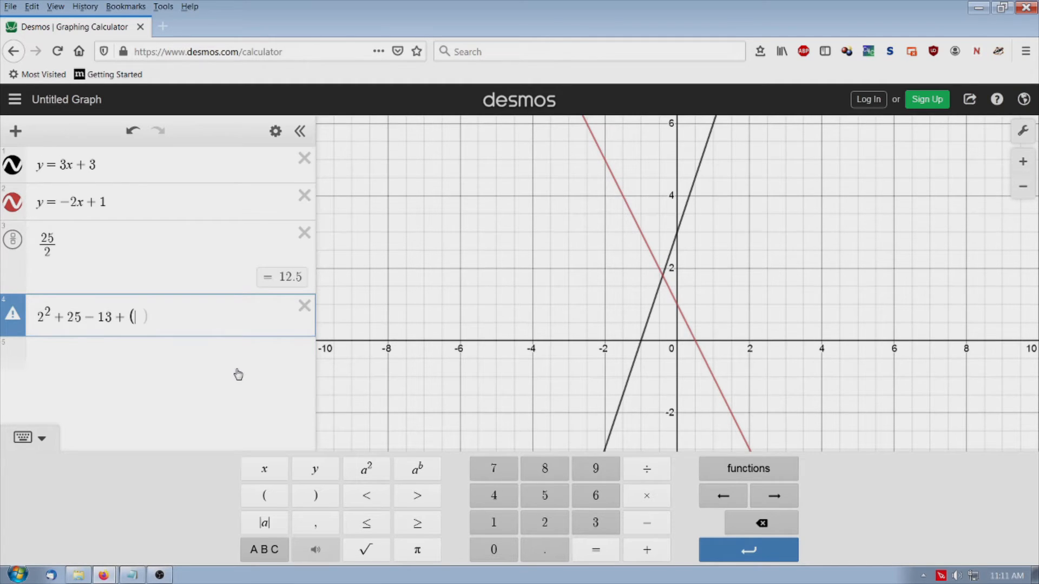
{"action": "type", "text": "14/"}
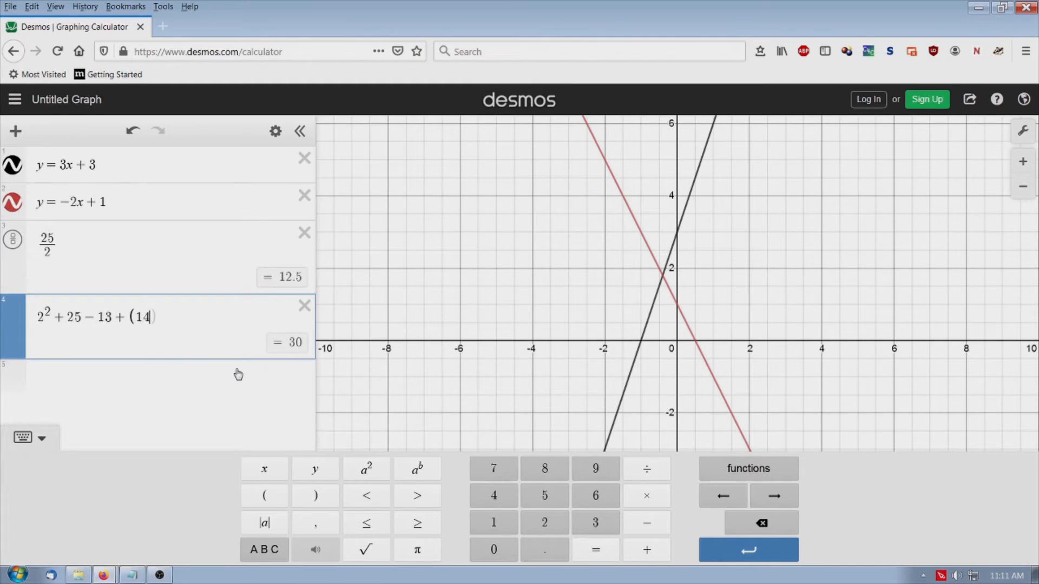
{"action": "type", "text": "7"}
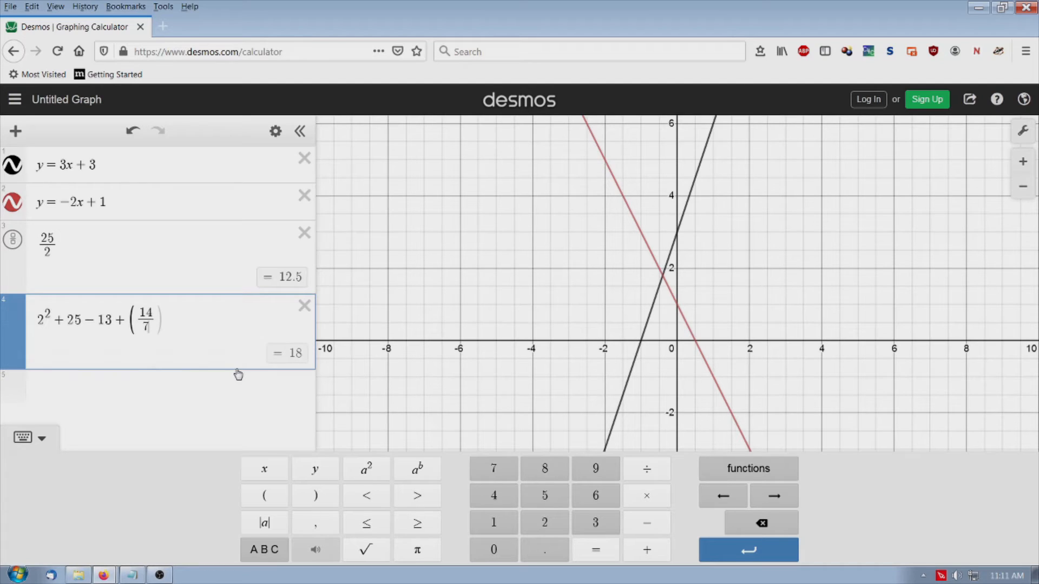
Define the variable m = 3 as the first expression of the blank graph
{"action": "left_click", "coordinate": [49, 167]}
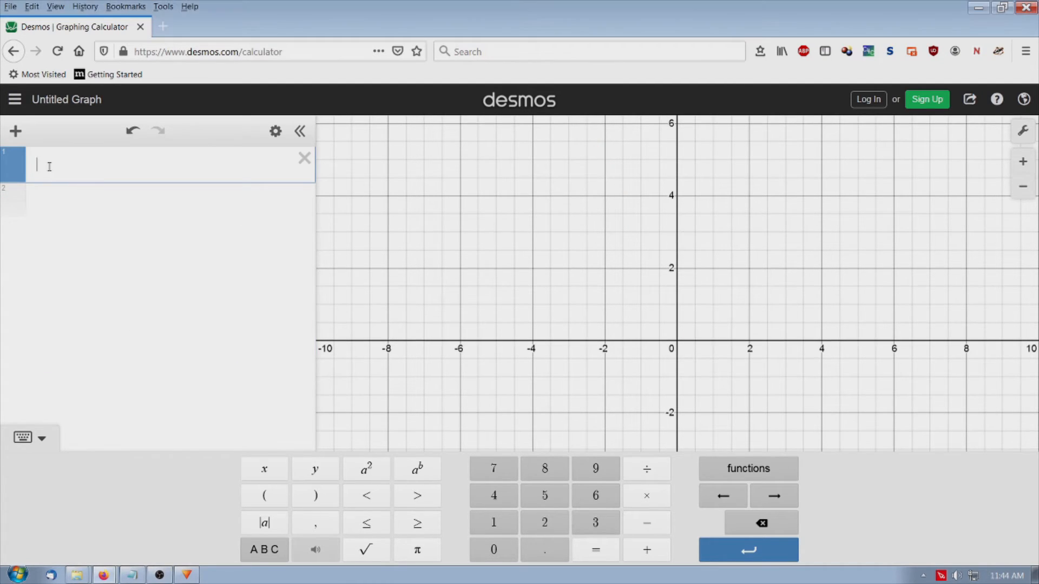
{"action": "type", "text": "m= 3"}
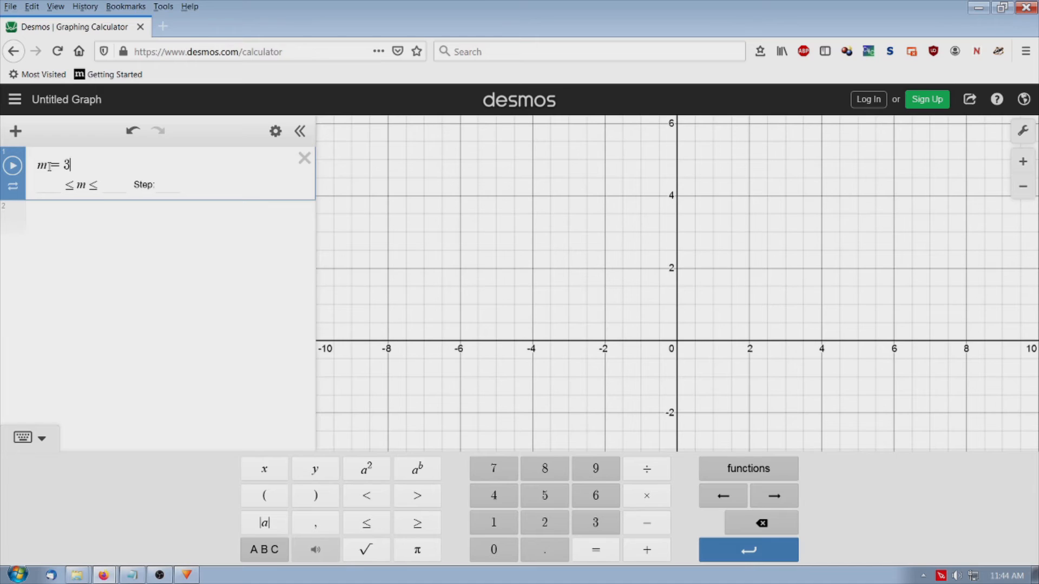
Evaluate 2m + 9 as the second expression
{"action": "left_click", "coordinate": [46, 224]}
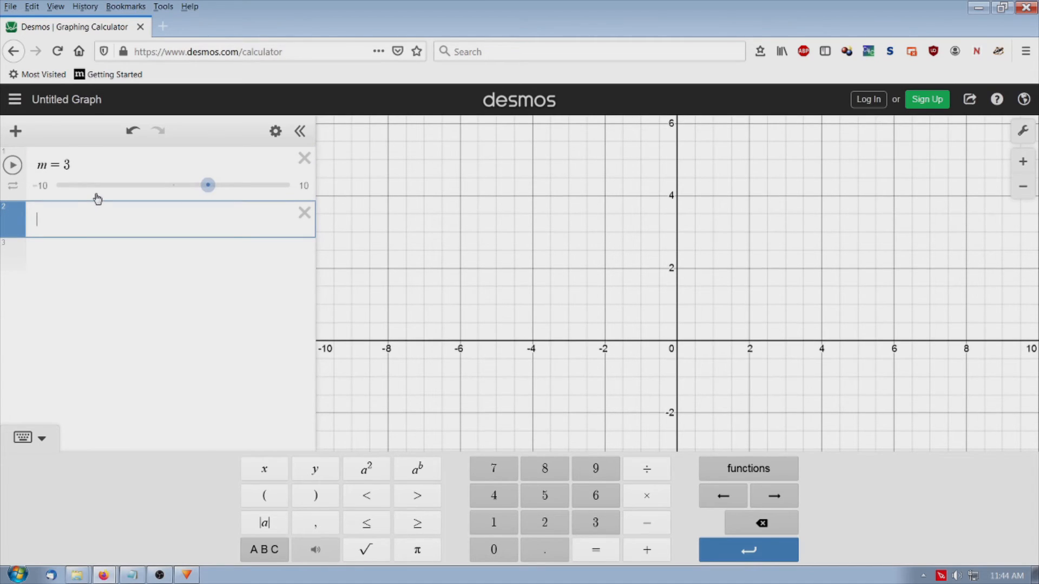
{"action": "type", "text": "2m"}
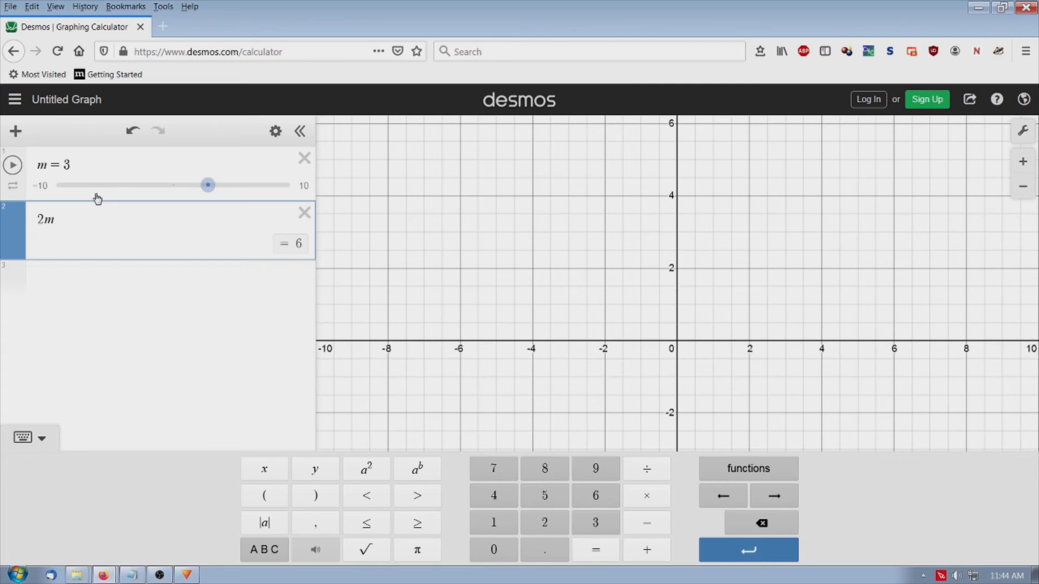
{"action": "type", "text": "+9"}
Evaluate m^2 + 5 as the third expression, using the keypad's square function
{"action": "left_click", "coordinate": [58, 276]}
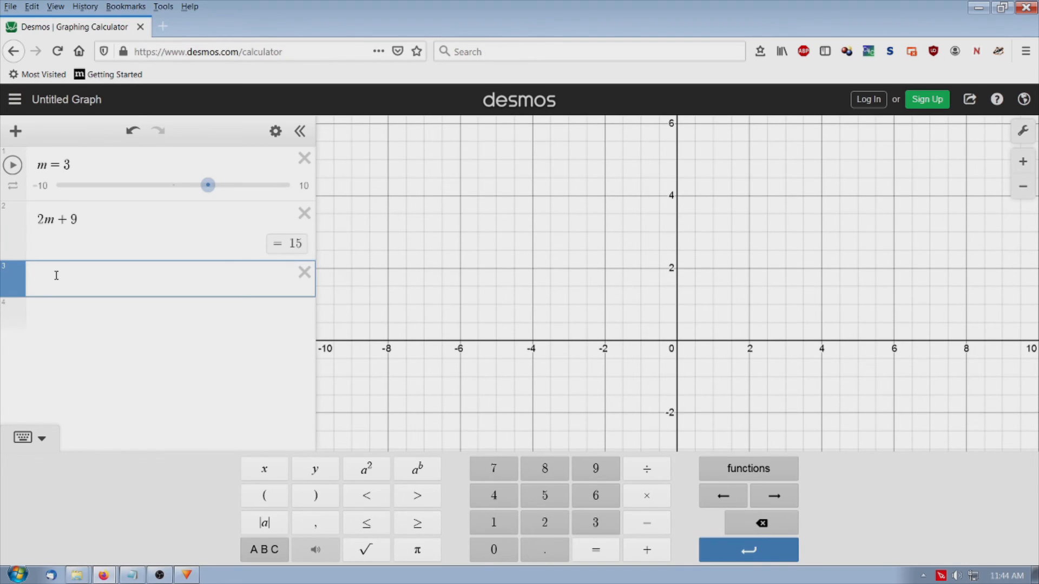
{"action": "type", "text": "m"}
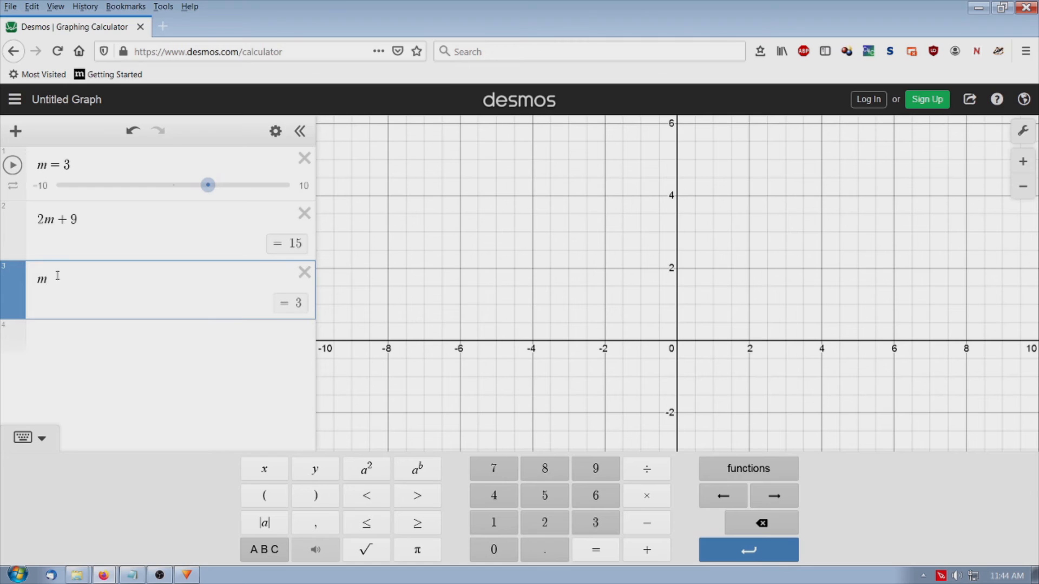
{"action": "left_click", "coordinate": [363, 480]}
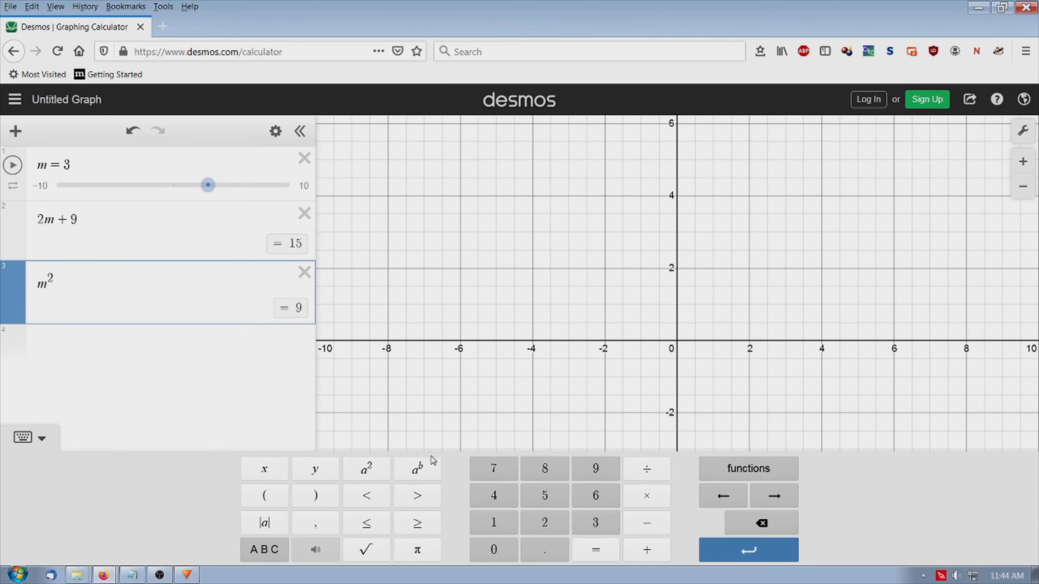
{"action": "type", "text": "+ 5"}
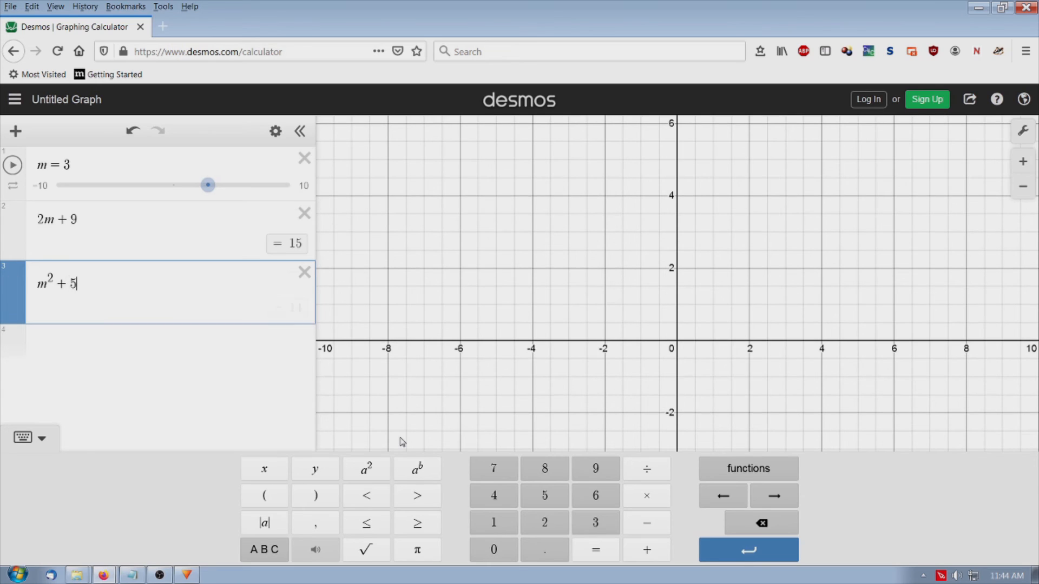